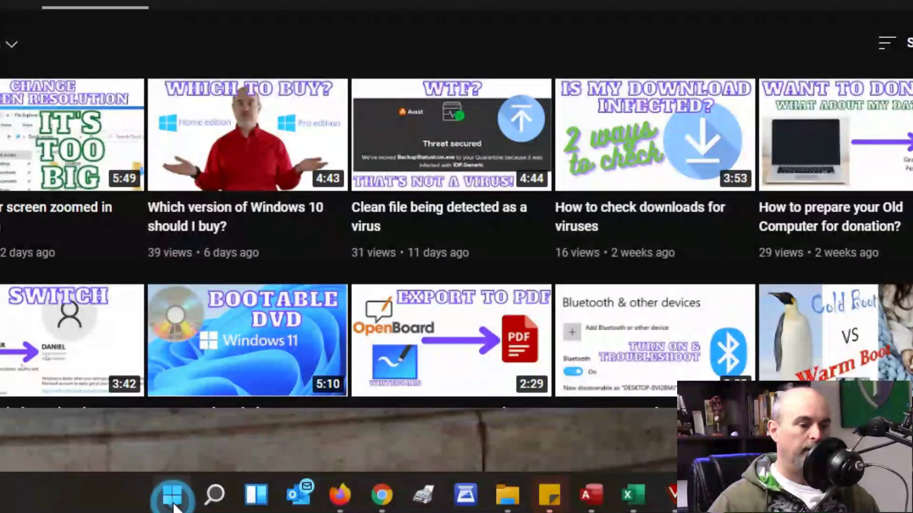
- Open the Windows Start menu over the YouTube channel's video list
{"action": "left_click", "coordinate": [173, 506]}
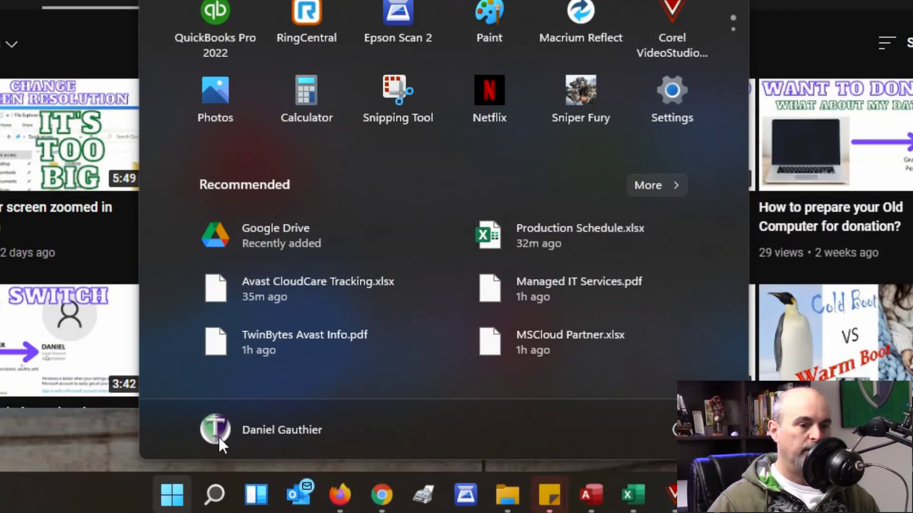
- Launch Windows Settings and search for 'mouse'
{"action": "left_click", "coordinate": [671, 99]}
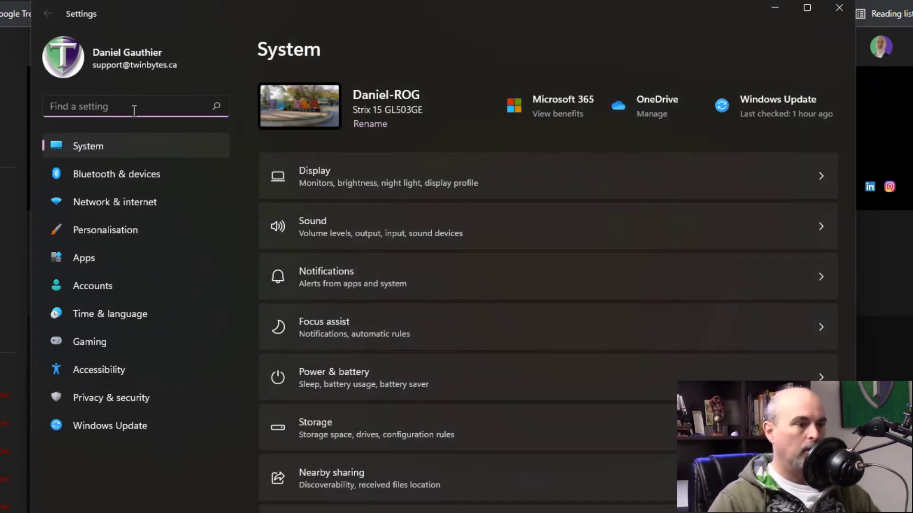
{"action": "type", "text": "mouse"}
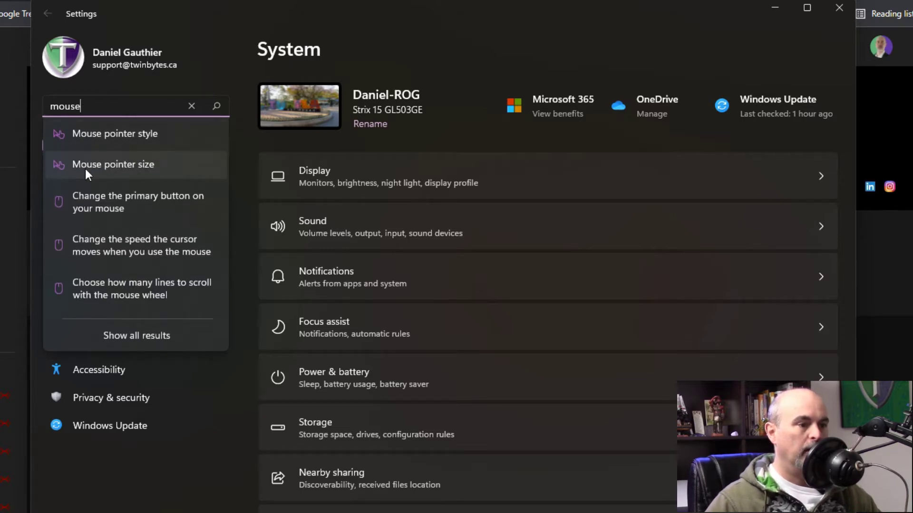
- Go to Mouse pointer size, enlarge the pointer to 8, then reduce it to 6
{"action": "left_click", "coordinate": [141, 167]}
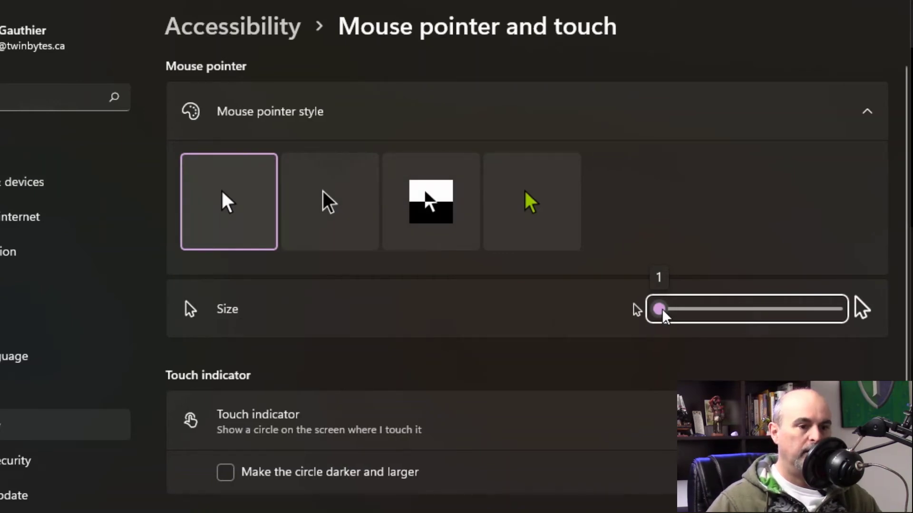
{"action": "left_click_drag", "start_coordinate": [662, 311], "coordinate": [837, 314]}
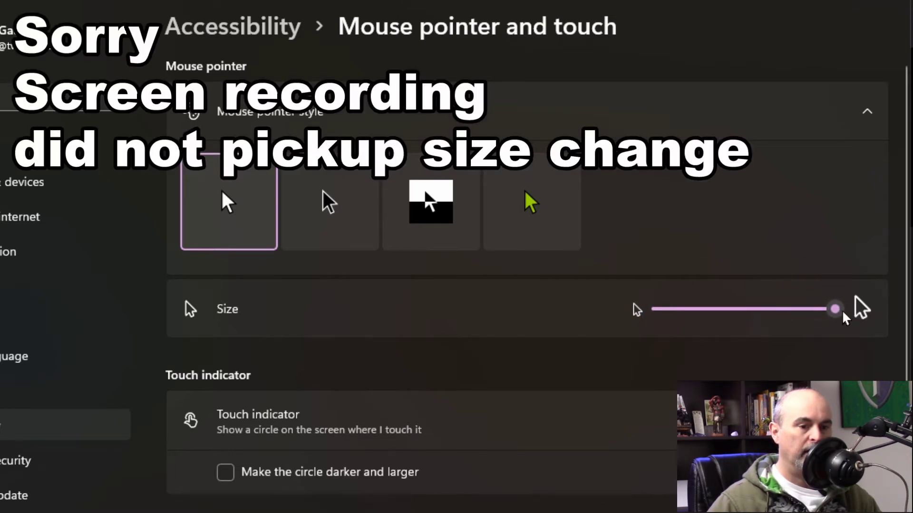
{"action": "left_click", "coordinate": [838, 310]}
{"action": "left_click_drag", "start_coordinate": [839, 313], "coordinate": [715, 310]}
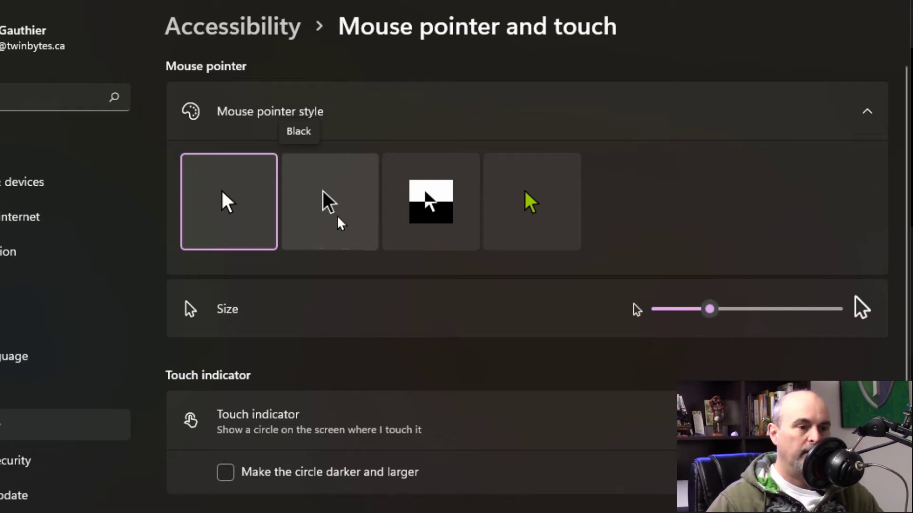
- Try the Black and Inverted pointer styles, then switch to the Custom style
{"action": "left_click", "coordinate": [327, 204]}
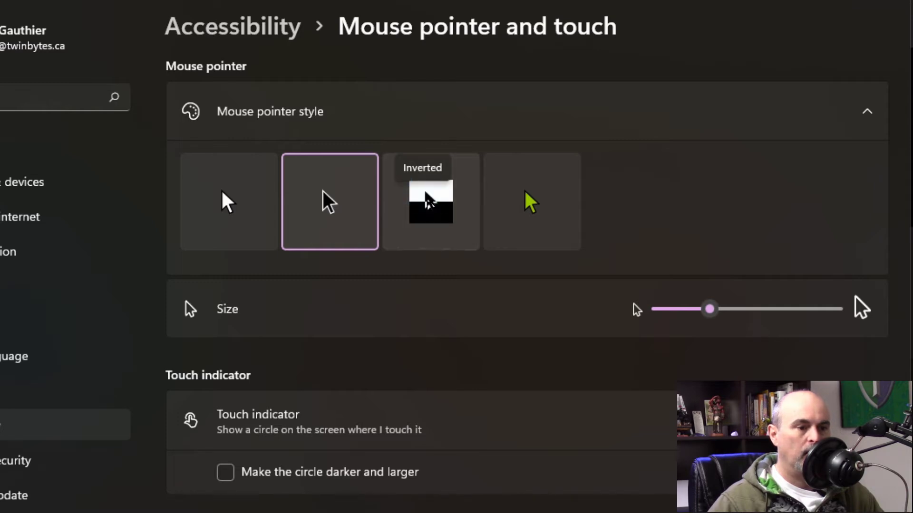
{"action": "left_click", "coordinate": [427, 200]}
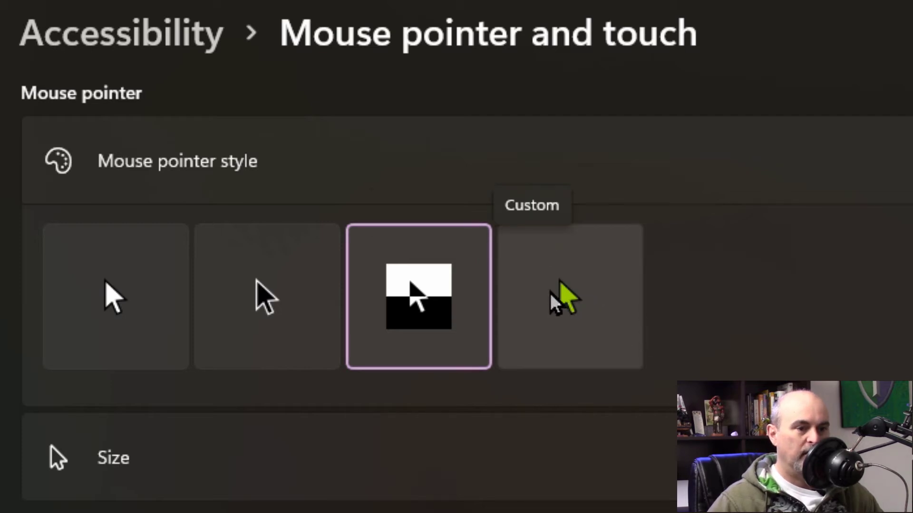
{"action": "left_click", "coordinate": [527, 297]}
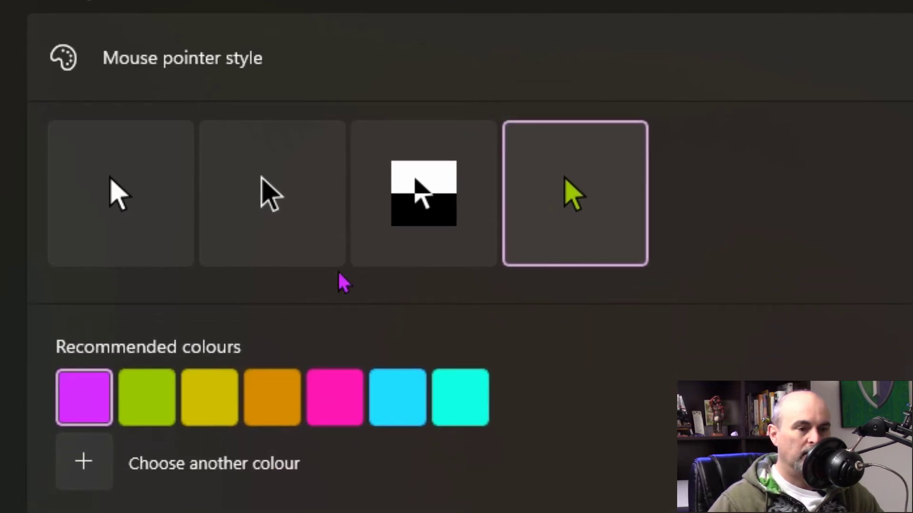
- Try lime, yellow, orange and pink pointer colours, settling on turquoise
{"action": "left_click", "coordinate": [155, 394]}
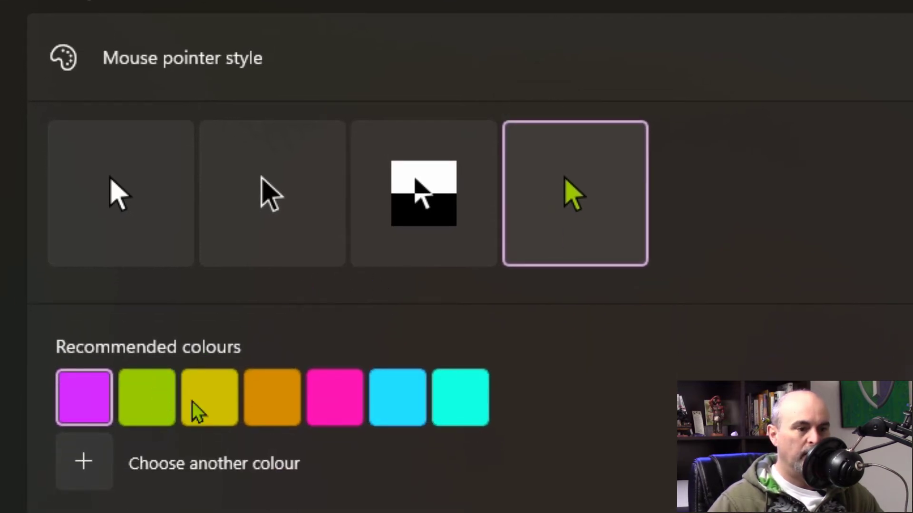
{"action": "left_click", "coordinate": [218, 410]}
{"action": "left_click", "coordinate": [284, 403]}
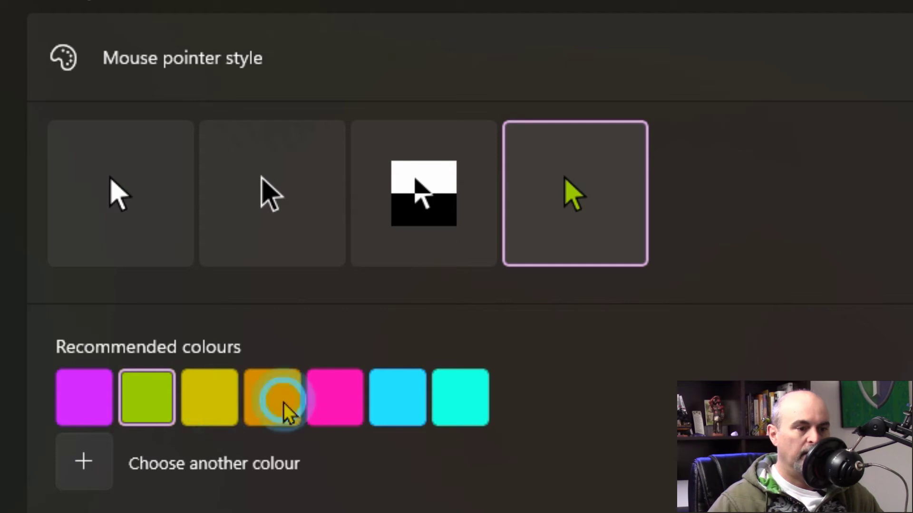
{"action": "left_click", "coordinate": [335, 405]}
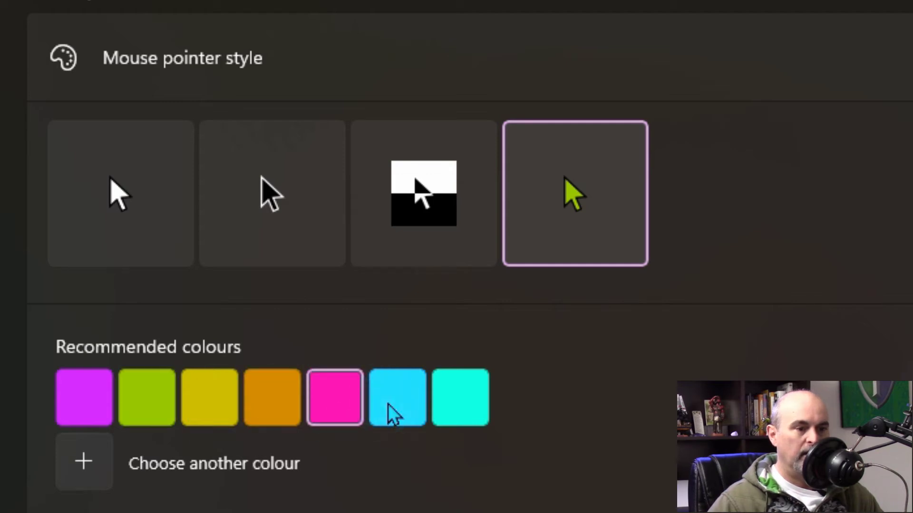
{"action": "left_click", "coordinate": [449, 404]}
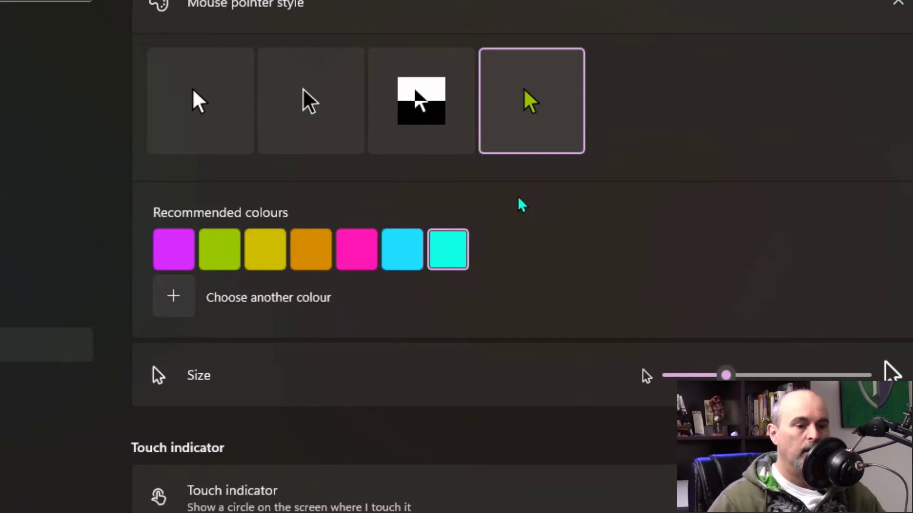
{"action": "scroll", "coordinate": [522, 205], "scroll_direction": "down", "scroll_amount": 5}
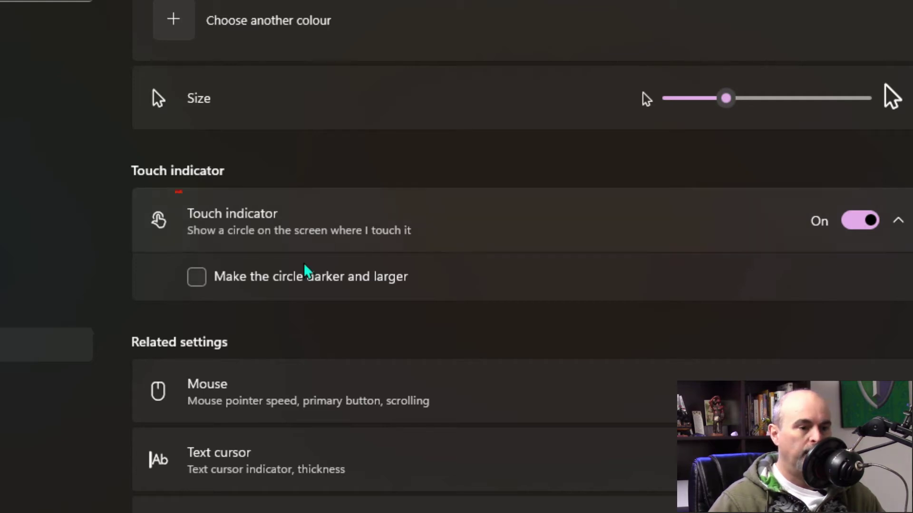
{"action": "left_click", "coordinate": [199, 281]}
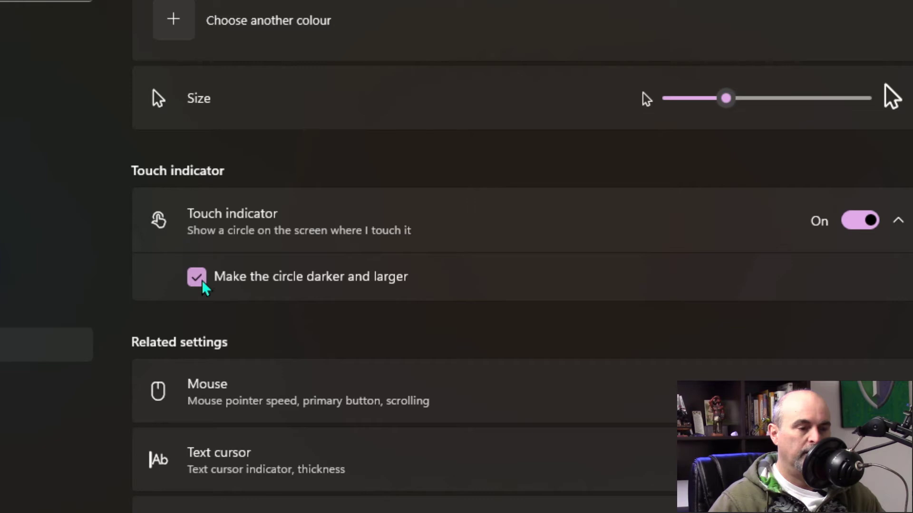
{"action": "left_click", "coordinate": [201, 281]}
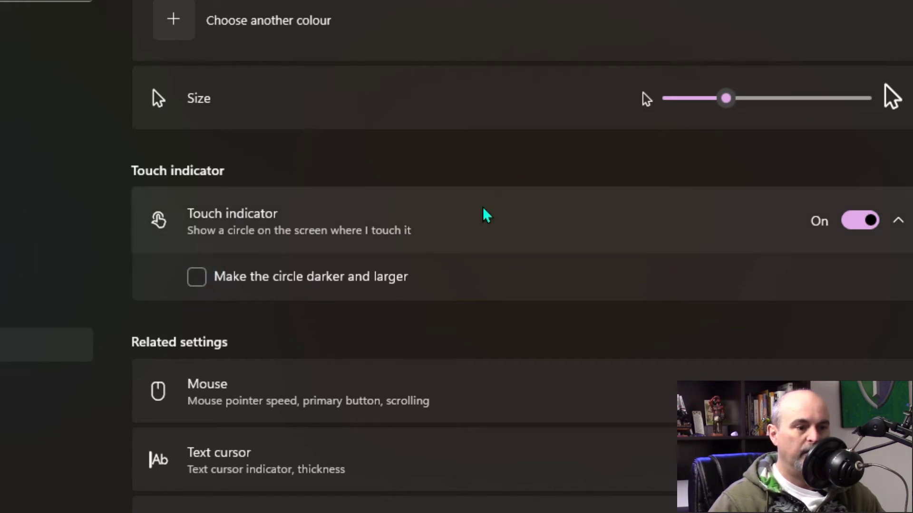
{"action": "scroll", "coordinate": [481, 216], "scroll_direction": "down", "scroll_amount": 3}
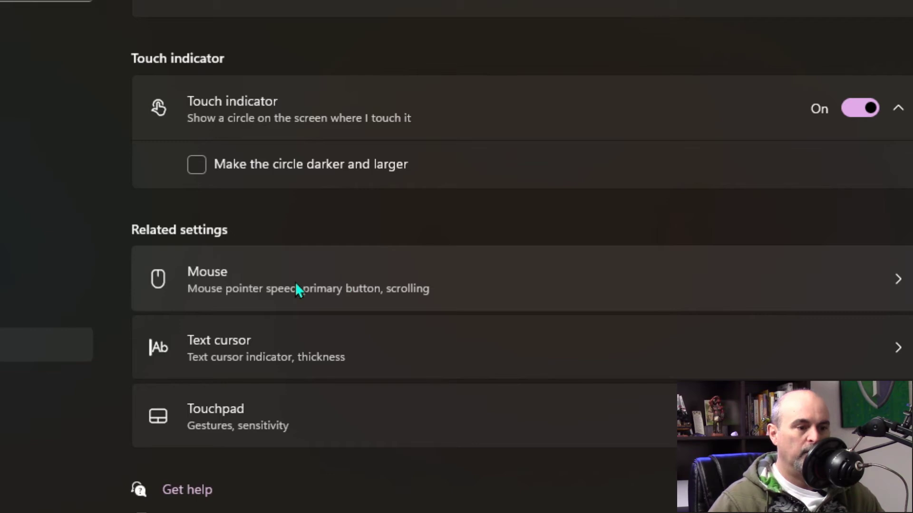
{"action": "left_click", "coordinate": [268, 277]}
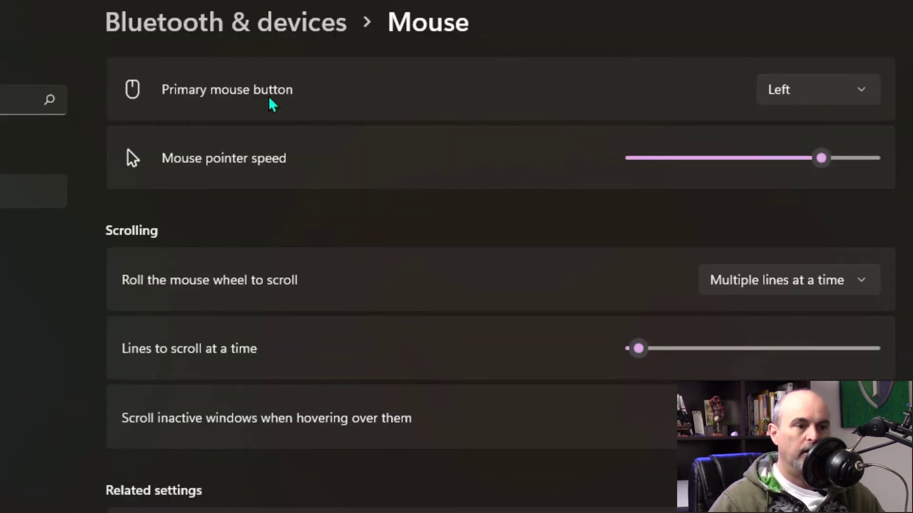
- Keep Left as the primary mouse button and slow the pointer speed down
{"action": "left_click", "coordinate": [782, 90]}
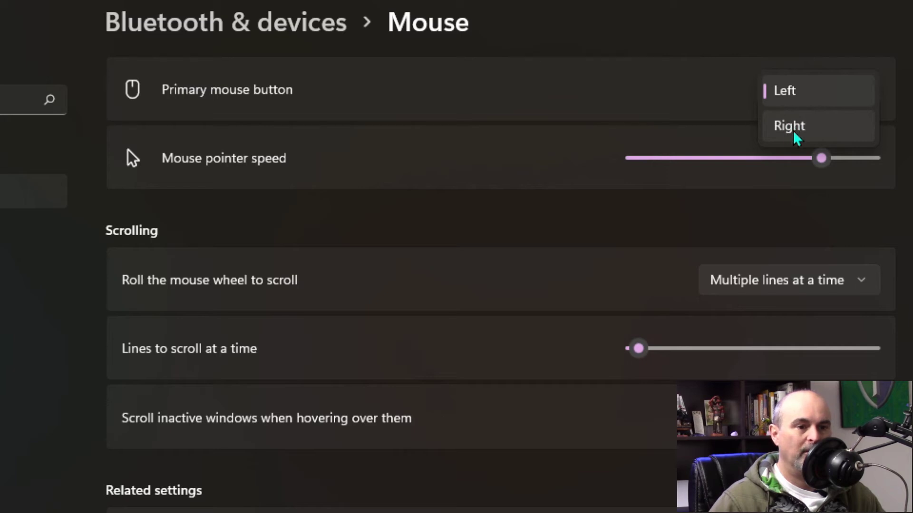
{"action": "left_click", "coordinate": [641, 44]}
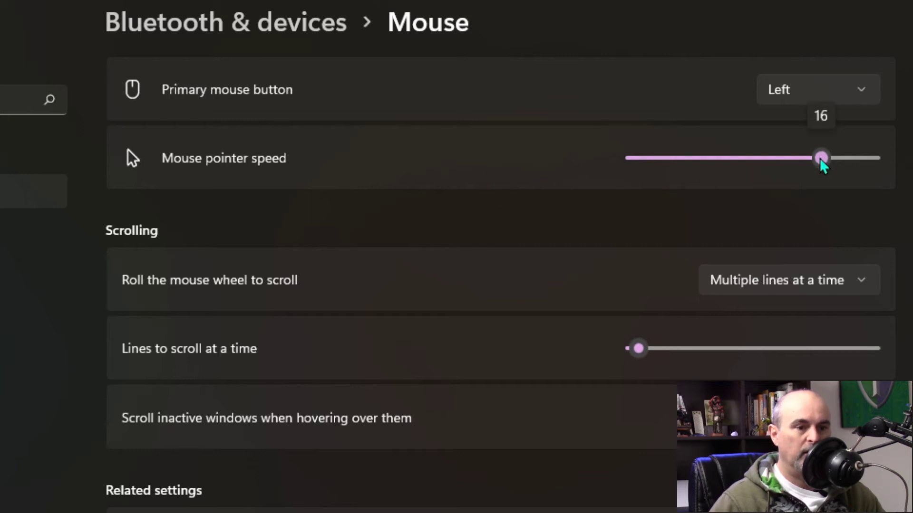
{"action": "left_click_drag", "start_coordinate": [819, 159], "coordinate": [702, 168]}
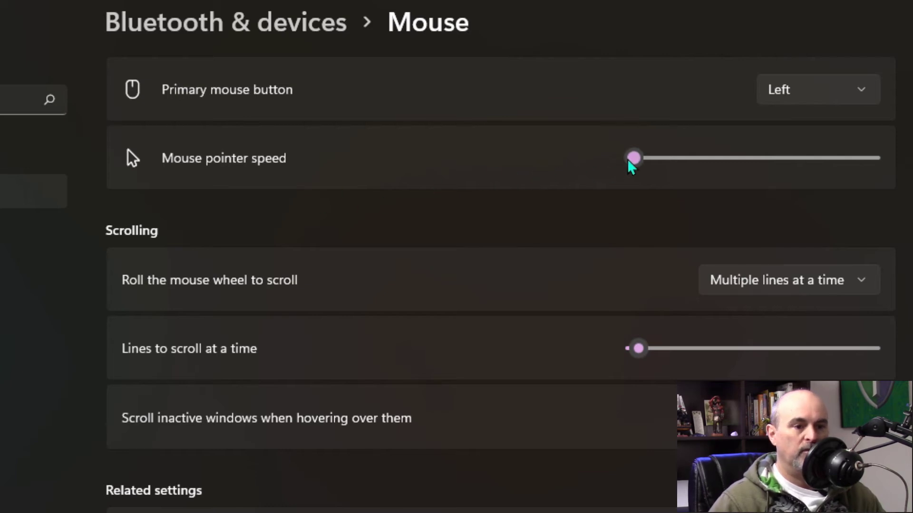
{"action": "left_click_drag", "start_coordinate": [630, 162], "coordinate": [821, 159]}
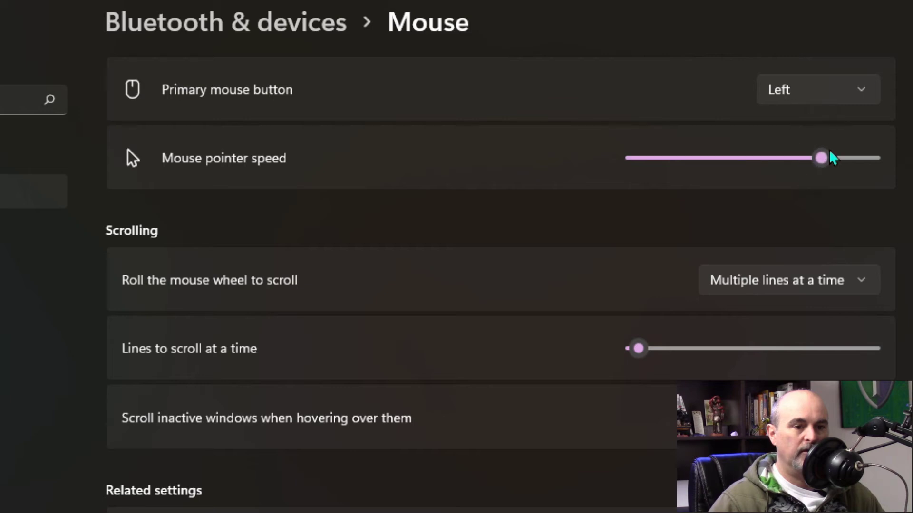
{"action": "left_click", "coordinate": [825, 158]}
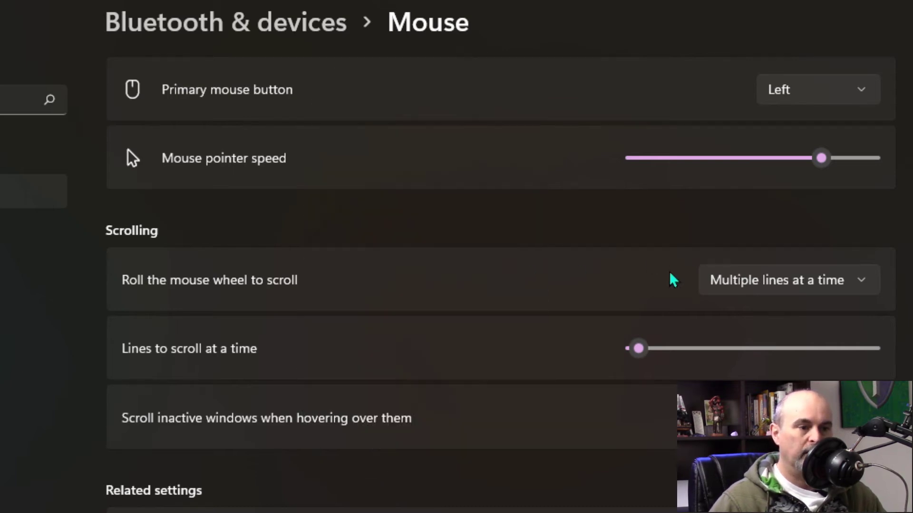
- Keep wheel scrolling by multiple lines and set lines to scroll at a time to 3
{"action": "left_click", "coordinate": [750, 282]}
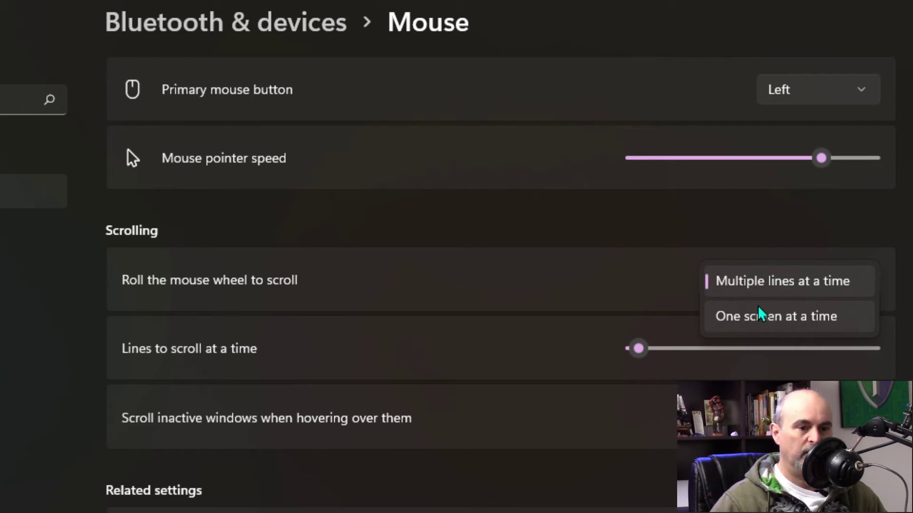
{"action": "left_click", "coordinate": [580, 285]}
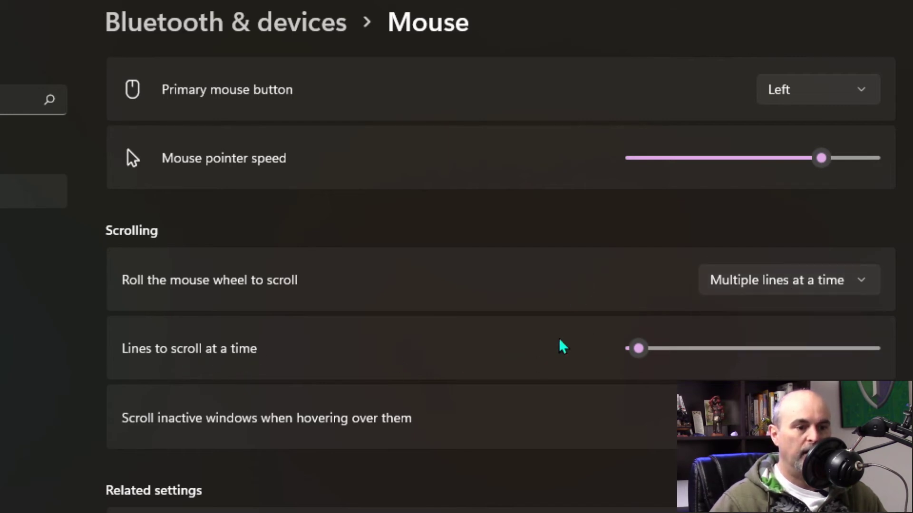
{"action": "mouse_move", "coordinate": [644, 356]}
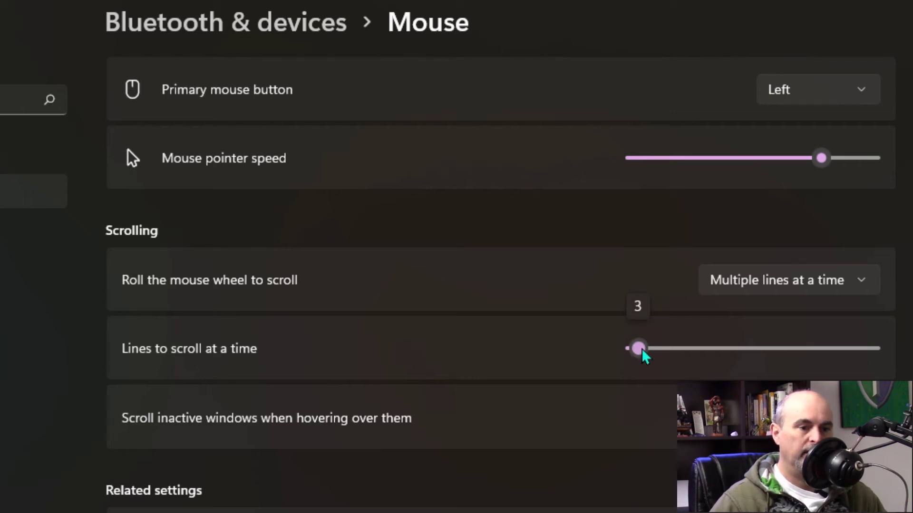
{"action": "mouse_move", "coordinate": [644, 355]}
{"action": "left_mouse_down"}
{"action": "mouse_move", "coordinate": [889, 356]}
{"action": "mouse_move", "coordinate": [634, 347]}
{"action": "left_mouse_up"}
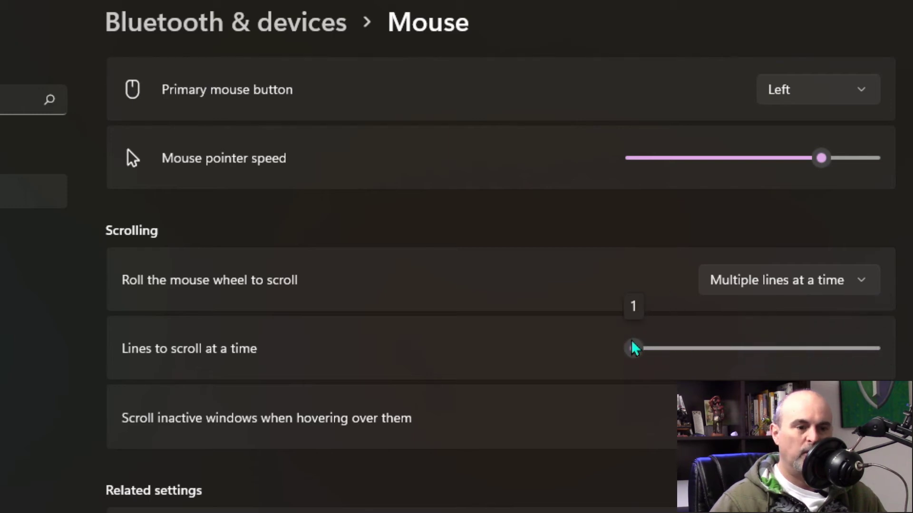
{"action": "left_click_drag", "start_coordinate": [636, 347], "coordinate": [641, 348]}
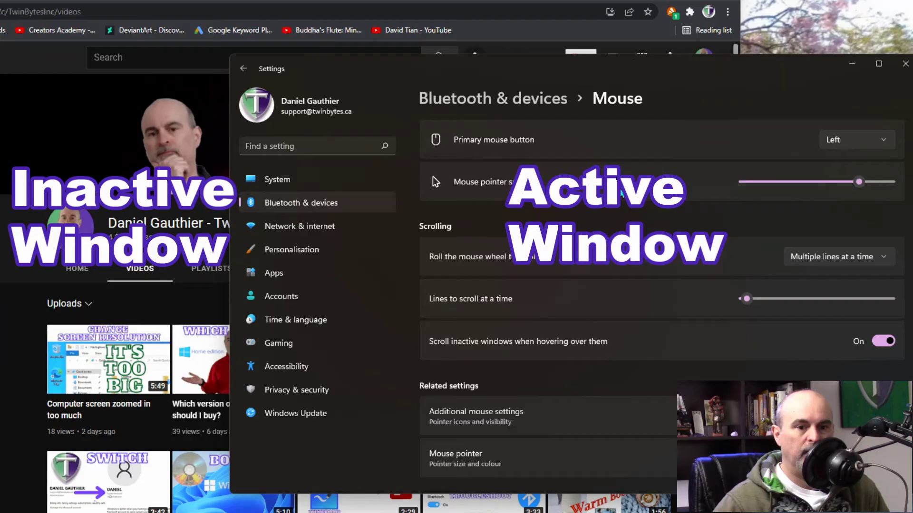
{"action": "scroll", "coordinate": [794, 174], "scroll_direction": "down", "scroll_amount": 3}
{"action": "scroll", "coordinate": [794, 174], "scroll_direction": "up", "scroll_amount": 3}
{"action": "scroll", "coordinate": [633, 174], "scroll_direction": "down", "scroll_amount": 2}
{"action": "scroll", "coordinate": [634, 174], "scroll_direction": "up", "scroll_amount": 2}
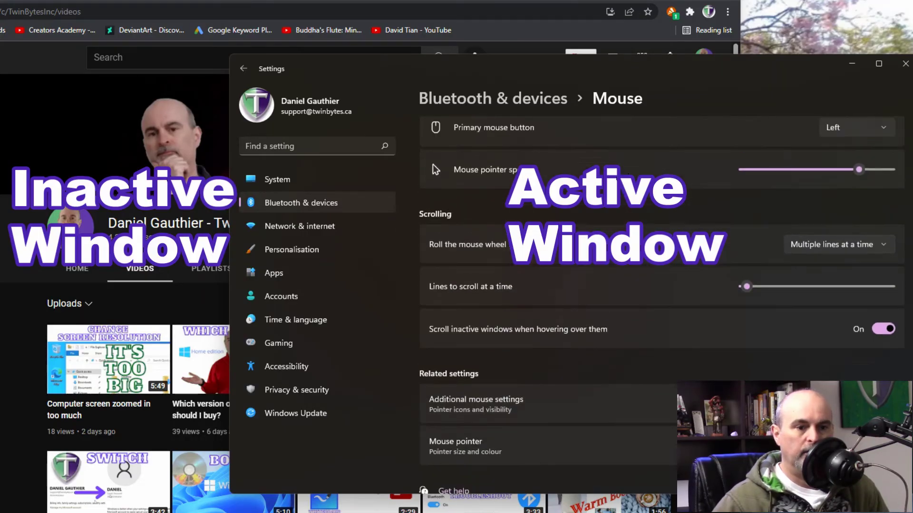
{"action": "scroll", "coordinate": [176, 277], "scroll_direction": "down", "scroll_amount": 5}
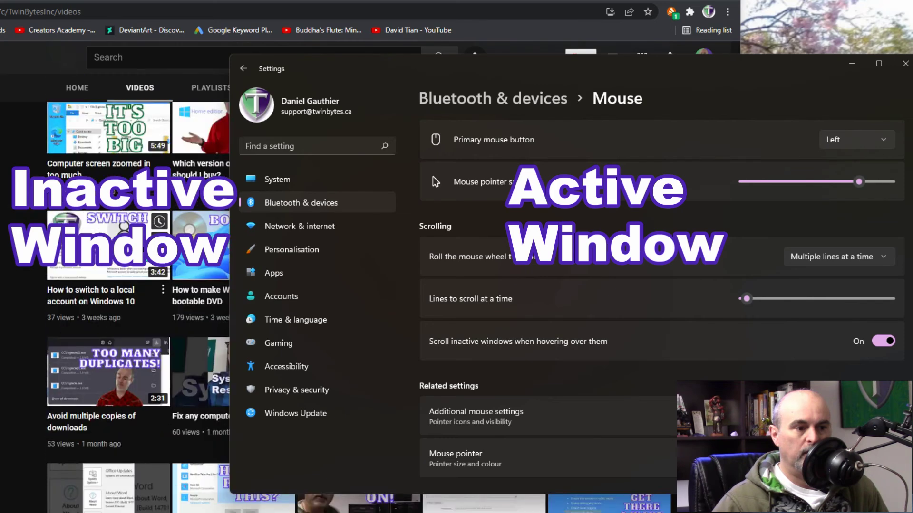
{"action": "scroll", "coordinate": [176, 277], "scroll_direction": "up", "scroll_amount": 5}
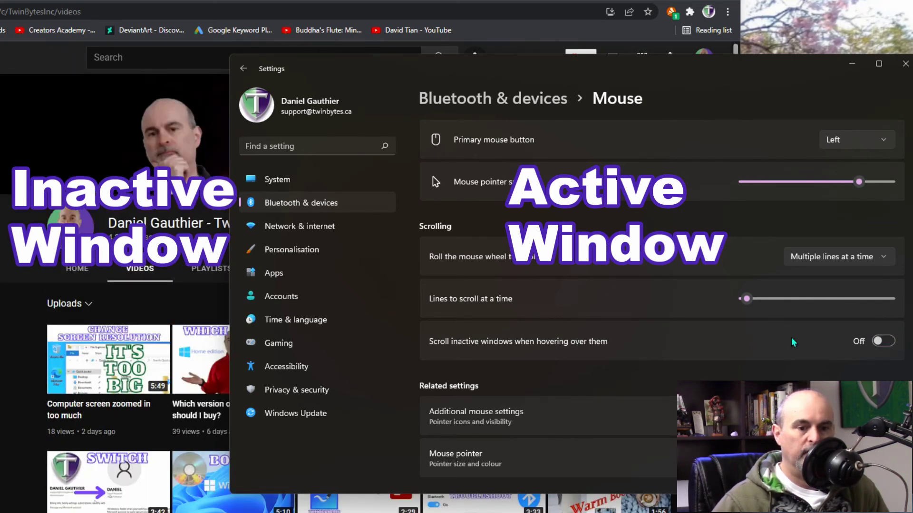
{"action": "scroll", "coordinate": [697, 318], "scroll_direction": "down", "scroll_amount": 3}
{"action": "scroll", "coordinate": [697, 318], "scroll_direction": "up", "scroll_amount": 3}
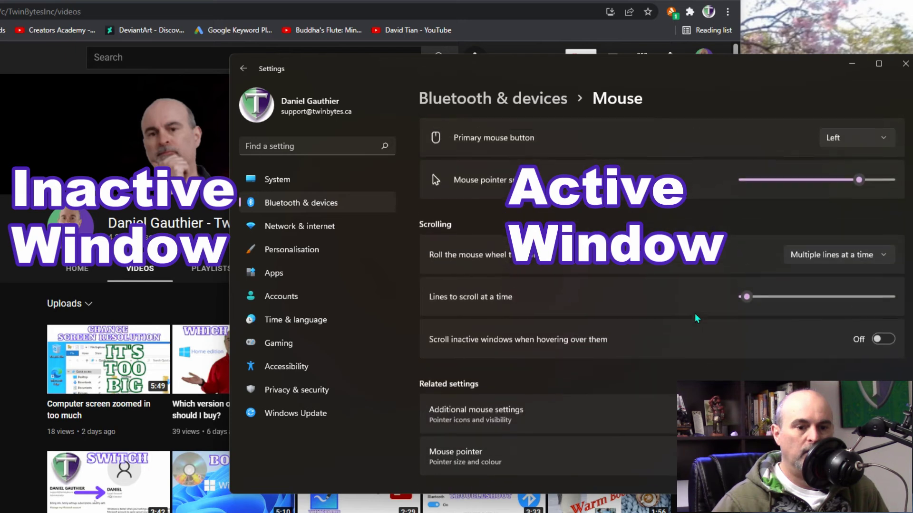
{"action": "scroll", "coordinate": [126, 288], "scroll_direction": "down", "scroll_amount": 2}
{"action": "scroll", "coordinate": [126, 287], "scroll_direction": "up", "scroll_amount": 2}
{"action": "scroll", "coordinate": [126, 288], "scroll_direction": "down", "scroll_amount": 2}
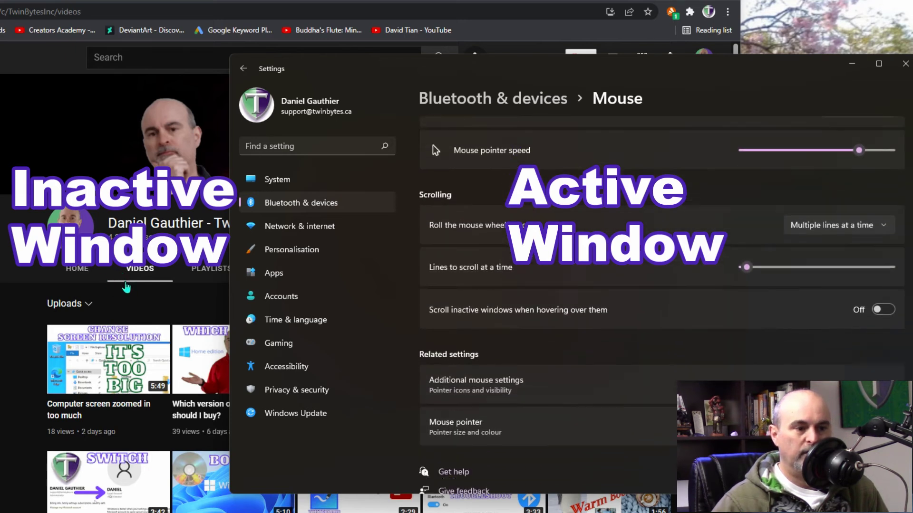
{"action": "scroll", "coordinate": [125, 287], "scroll_direction": "up", "scroll_amount": 1}
{"action": "scroll", "coordinate": [126, 287], "scroll_direction": "down", "scroll_amount": 1}
{"action": "scroll", "coordinate": [125, 287], "scroll_direction": "up", "scroll_amount": 1}
{"action": "scroll", "coordinate": [110, 294], "scroll_direction": "up", "scroll_amount": 1}
{"action": "scroll", "coordinate": [102, 297], "scroll_direction": "down", "scroll_amount": 1}
{"action": "scroll", "coordinate": [98, 290], "scroll_direction": "up", "scroll_amount": 1}
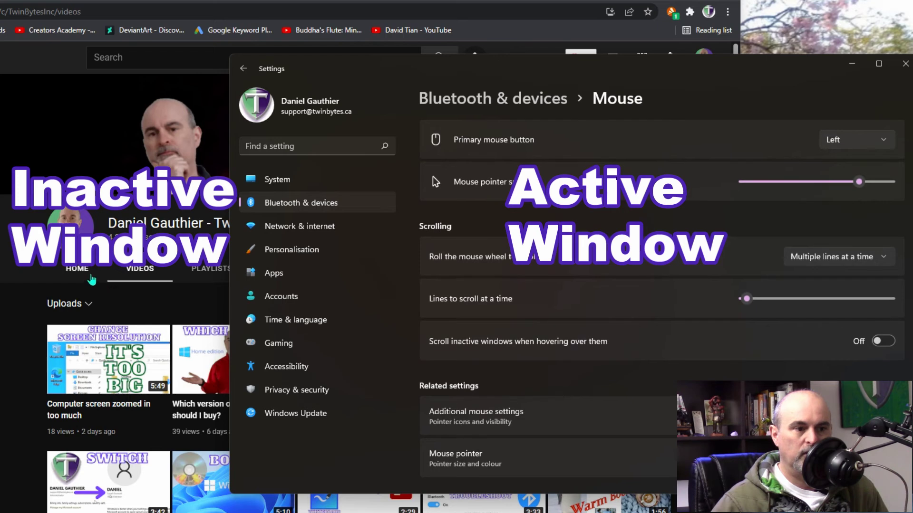
{"action": "scroll", "coordinate": [92, 280], "scroll_direction": "down", "scroll_amount": 1}
{"action": "scroll", "coordinate": [91, 281], "scroll_direction": "up", "scroll_amount": 1}
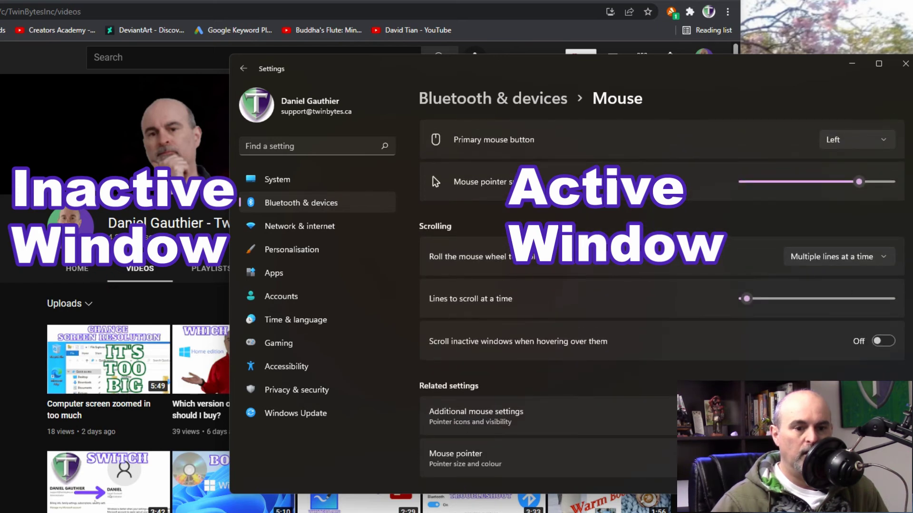
{"action": "left_click", "coordinate": [884, 341]}
{"action": "left_click", "coordinate": [883, 341]}
{"action": "left_click", "coordinate": [883, 341]}
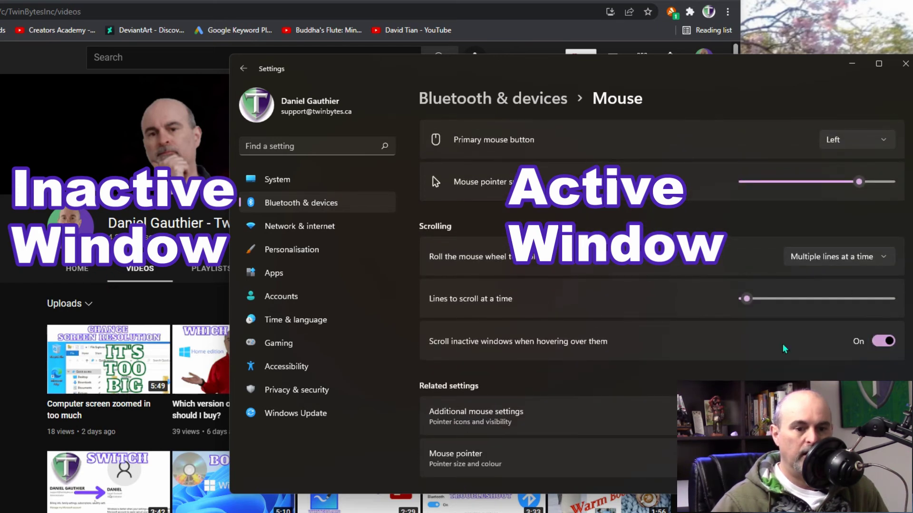
{"action": "scroll", "coordinate": [662, 295], "scroll_direction": "down", "scroll_amount": 1}
{"action": "scroll", "coordinate": [662, 295], "scroll_direction": "up", "scroll_amount": 1}
{"action": "scroll", "coordinate": [648, 295], "scroll_direction": "down", "scroll_amount": 1}
{"action": "scroll", "coordinate": [646, 296], "scroll_direction": "up", "scroll_amount": 1}
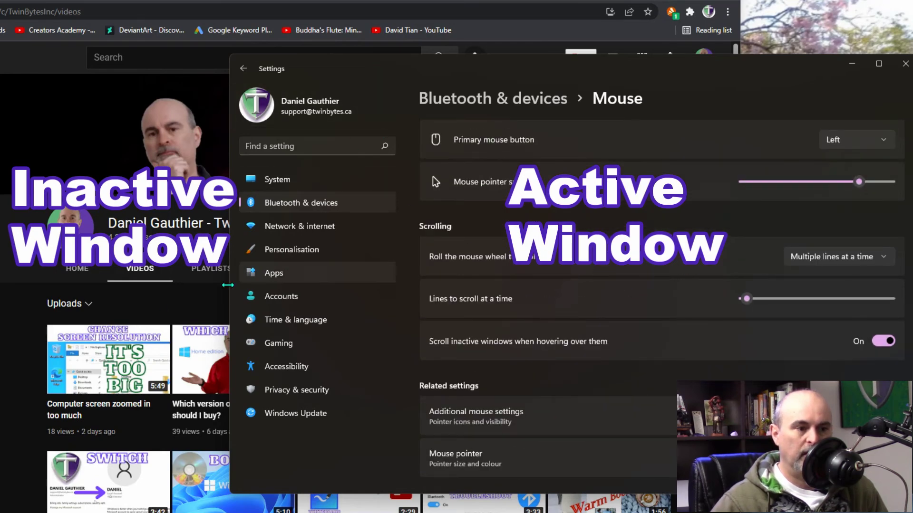
{"action": "scroll", "coordinate": [142, 309], "scroll_direction": "down", "scroll_amount": 8}
{"action": "scroll", "coordinate": [143, 309], "scroll_direction": "up", "scroll_amount": 10}
{"action": "scroll", "coordinate": [143, 309], "scroll_direction": "down", "scroll_amount": 13}
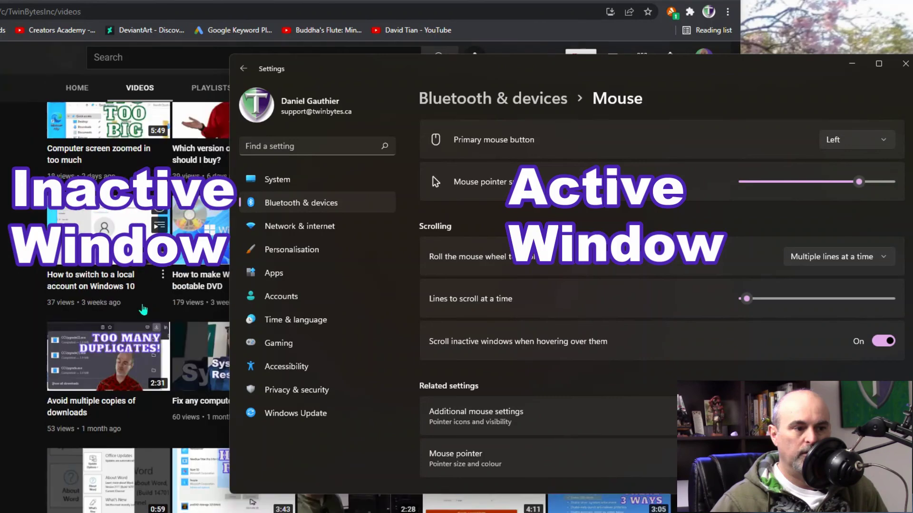
{"action": "scroll", "coordinate": [143, 309], "scroll_direction": "up", "scroll_amount": 6}
{"action": "scroll", "coordinate": [143, 309], "scroll_direction": "up", "scroll_amount": 4}
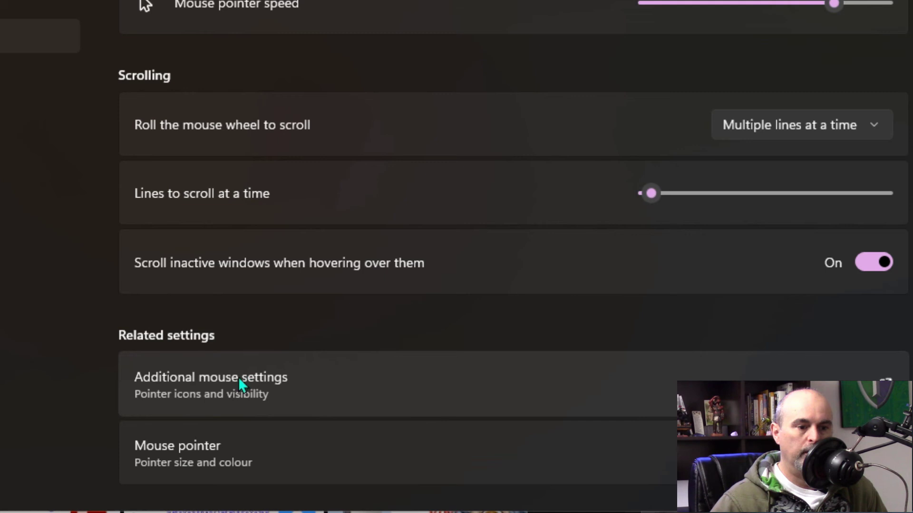
- Open the classic Mouse Properties and test double-click speed on the sample folder
{"action": "left_click", "coordinate": [278, 378]}
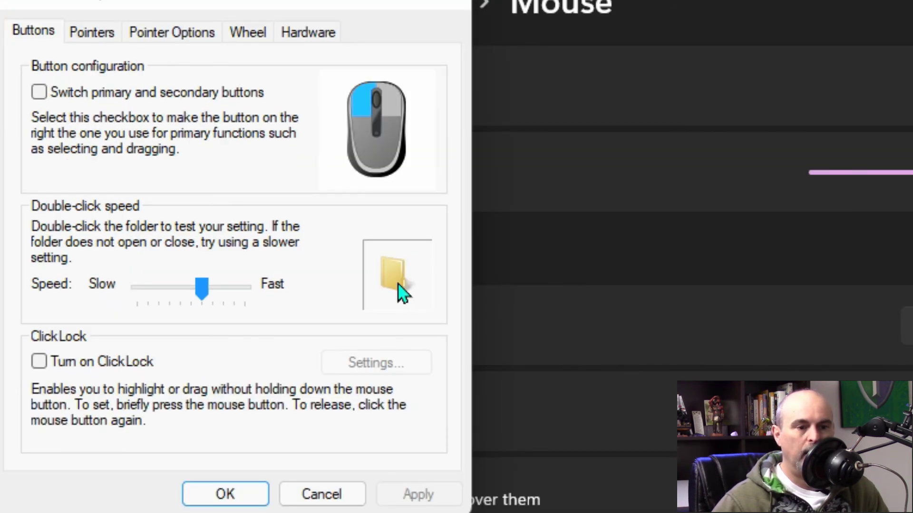
{"action": "left_click", "coordinate": [397, 284]}
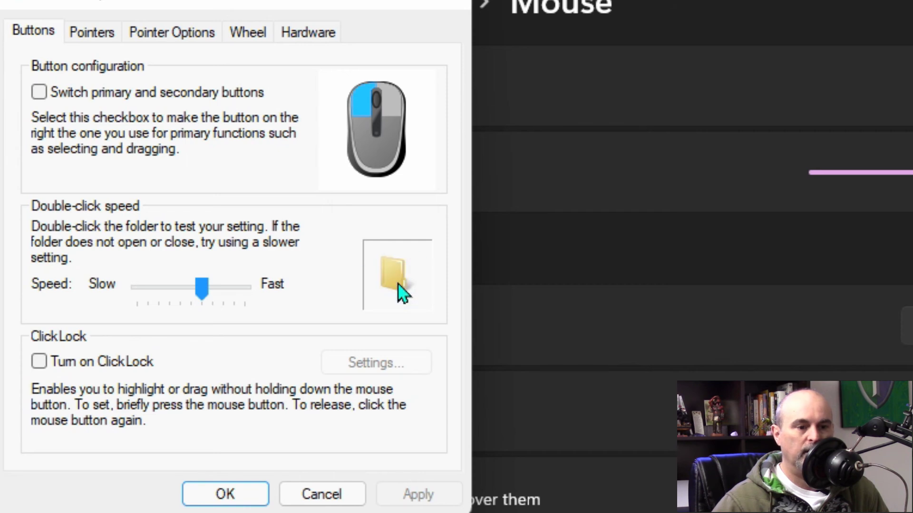
{"action": "left_click", "coordinate": [398, 283]}
{"action": "left_click", "coordinate": [398, 285]}
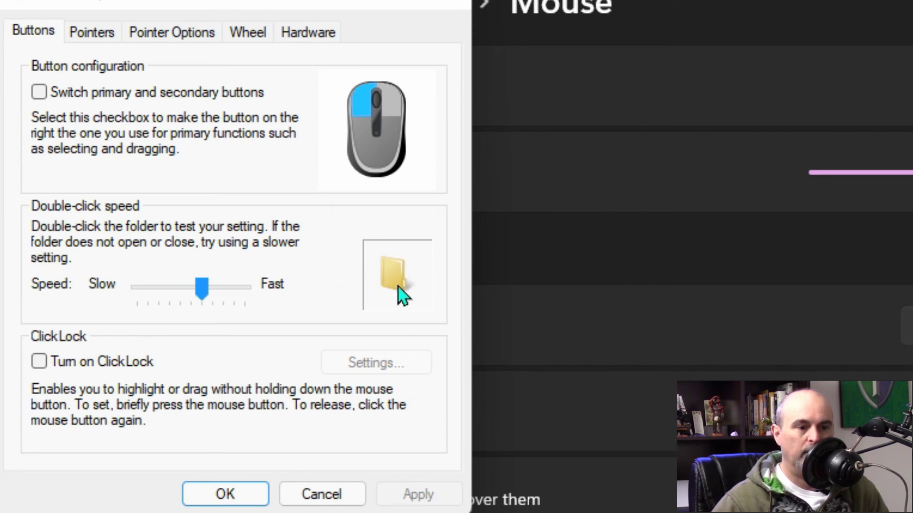
{"action": "left_click", "coordinate": [91, 32]}
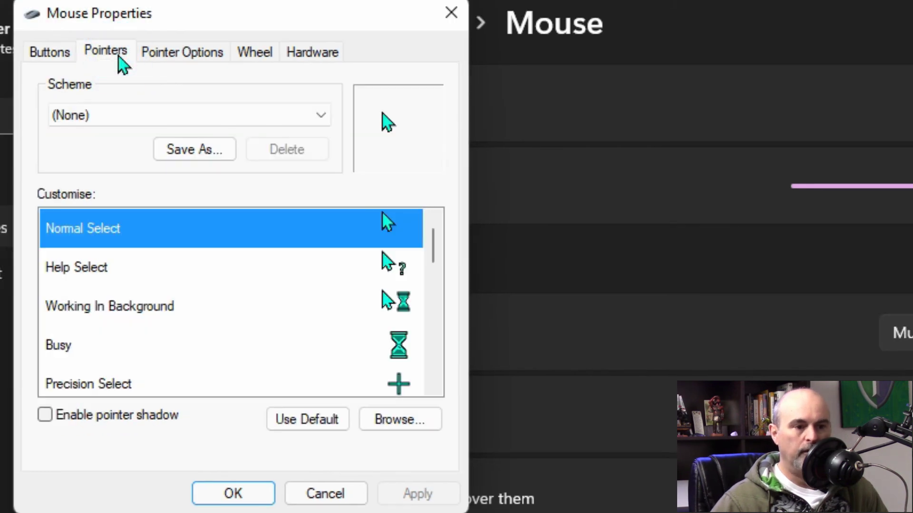
- Look over the pointer schemes without changing them, then go to Pointer Options
{"action": "left_click", "coordinate": [110, 114]}
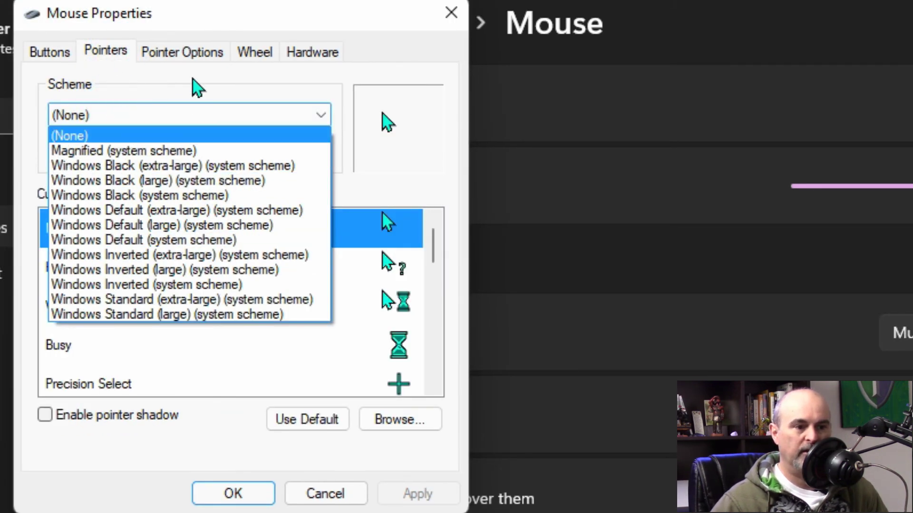
{"action": "left_click", "coordinate": [159, 78]}
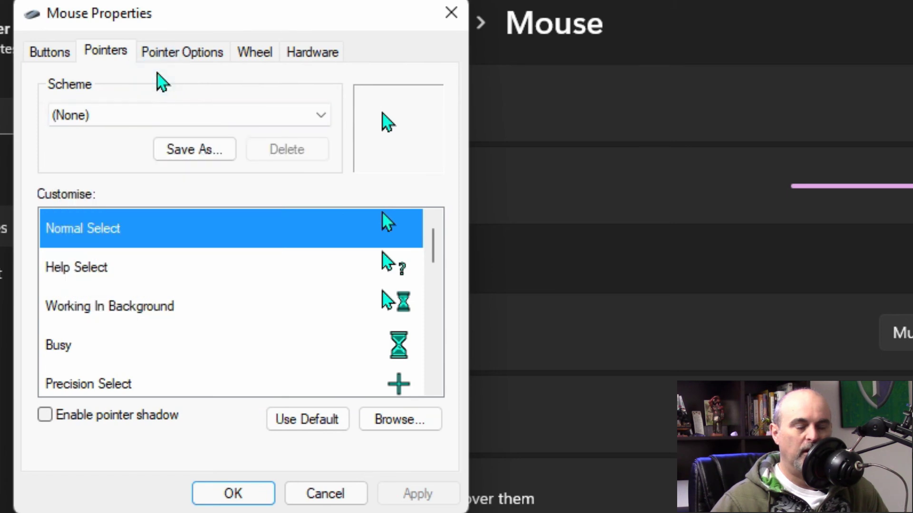
{"action": "left_click", "coordinate": [183, 51]}
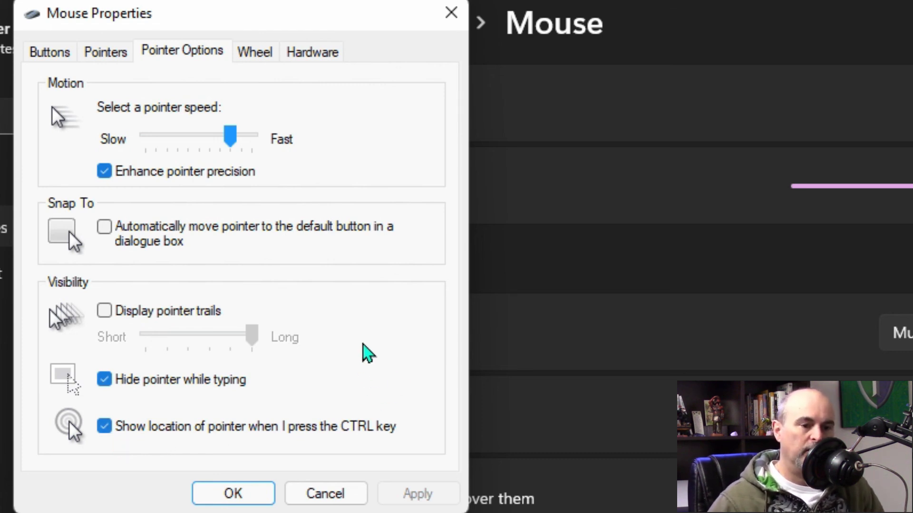
{"action": "key", "text": "ctrl"}
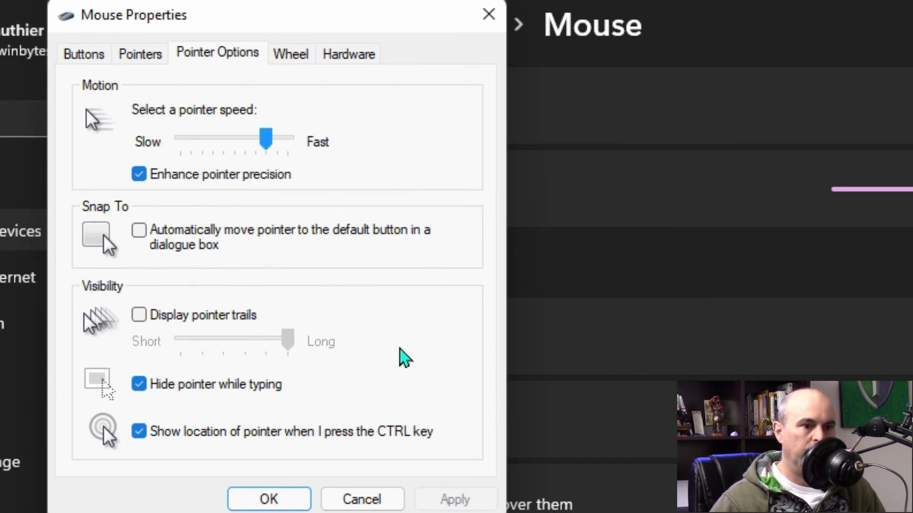
{"action": "key", "text": "ctrl"}
{"action": "key", "text": "ctrl"}
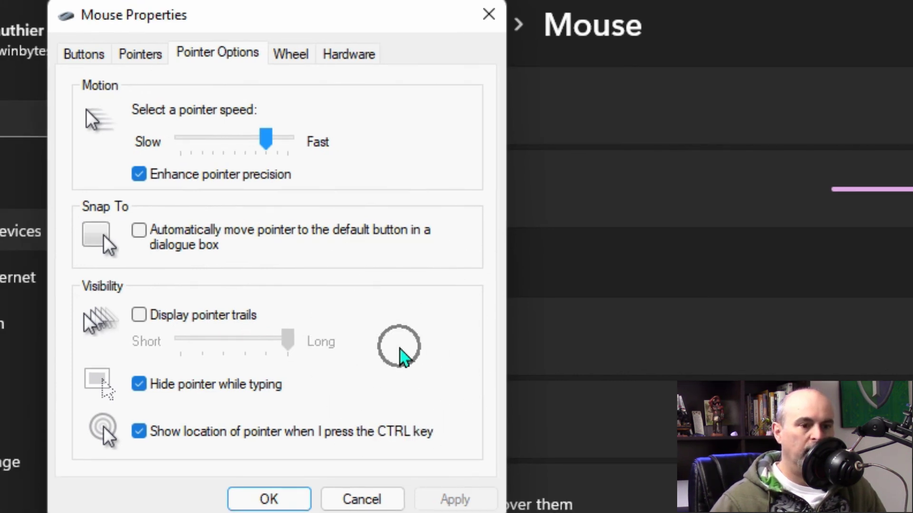
{"action": "key", "text": "ctrl"}
{"action": "key", "text": "ctrl"}
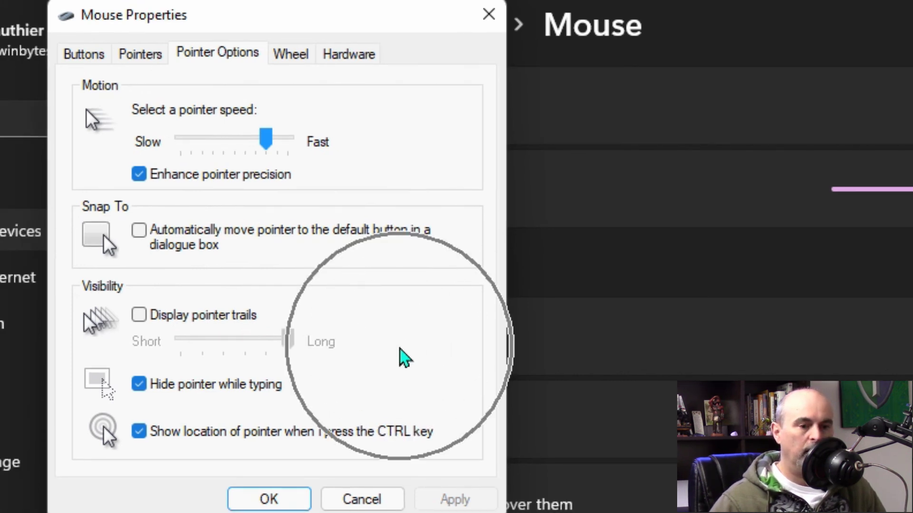
{"action": "key", "text": "ctrl"}
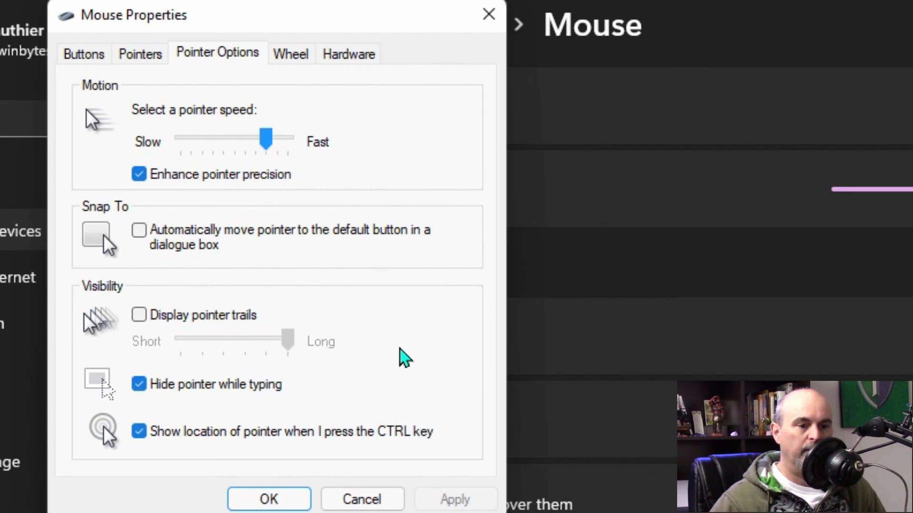
{"action": "key", "text": "ctrl"}
{"action": "key", "text": "ctrl"}
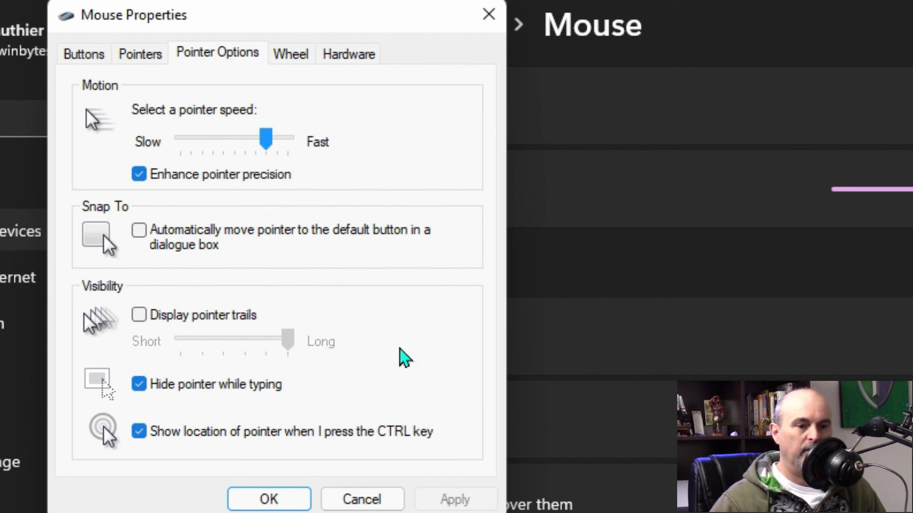
{"action": "key", "text": "ctrl"}
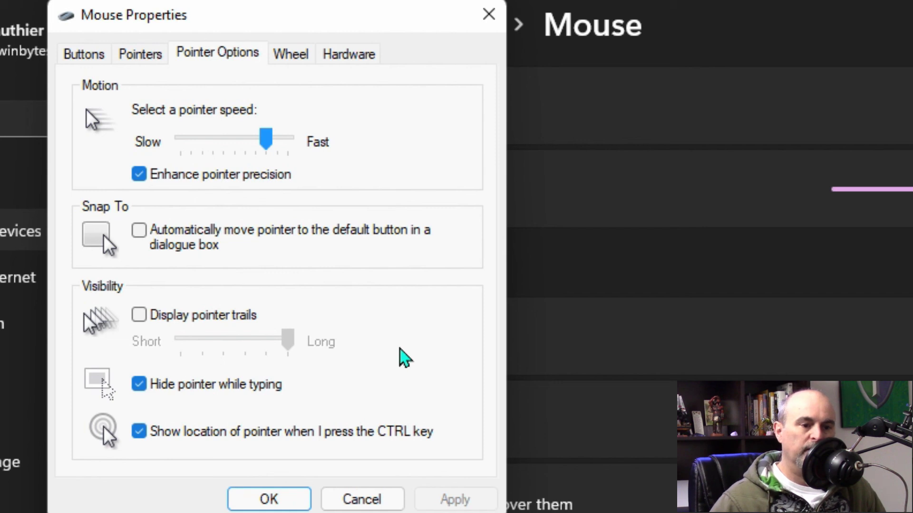